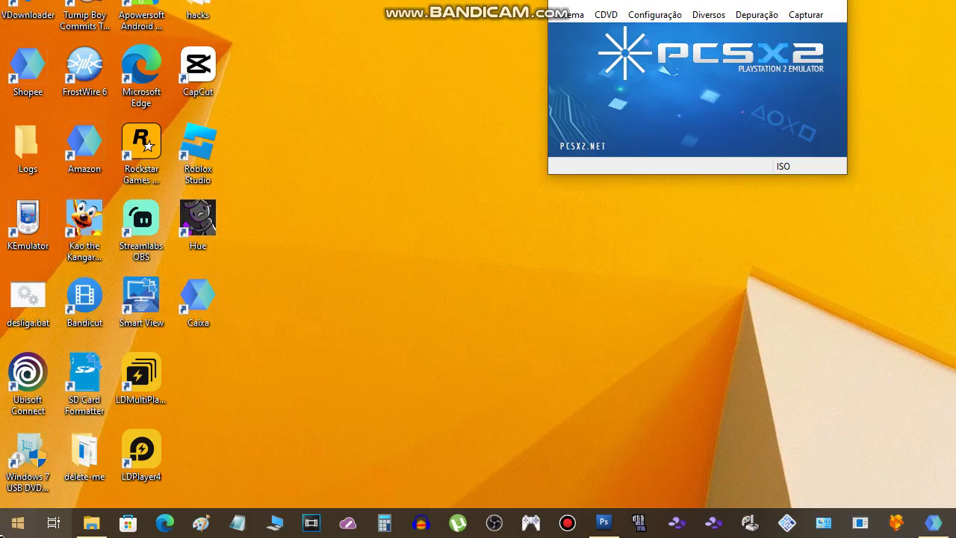
# Launch Command Prompt from the Start menu and run joy.cpl to open Game Controllers.
pyautogui.click(18, 522)
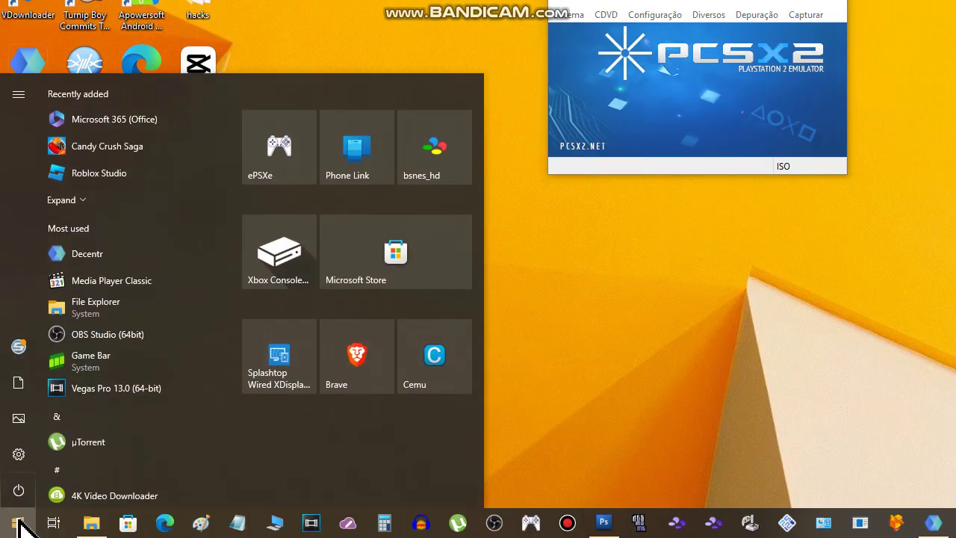
pyautogui.write('cmd')
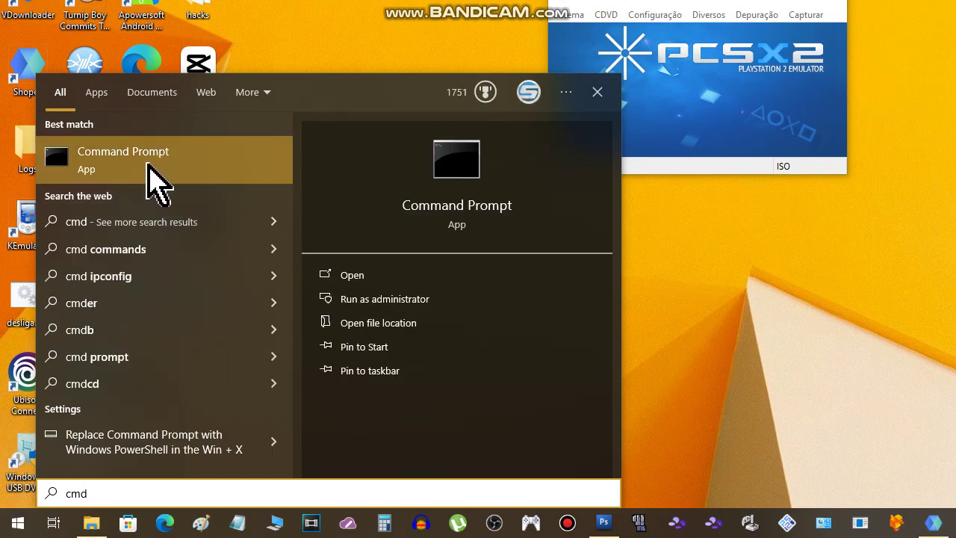
pyautogui.click(187, 165)
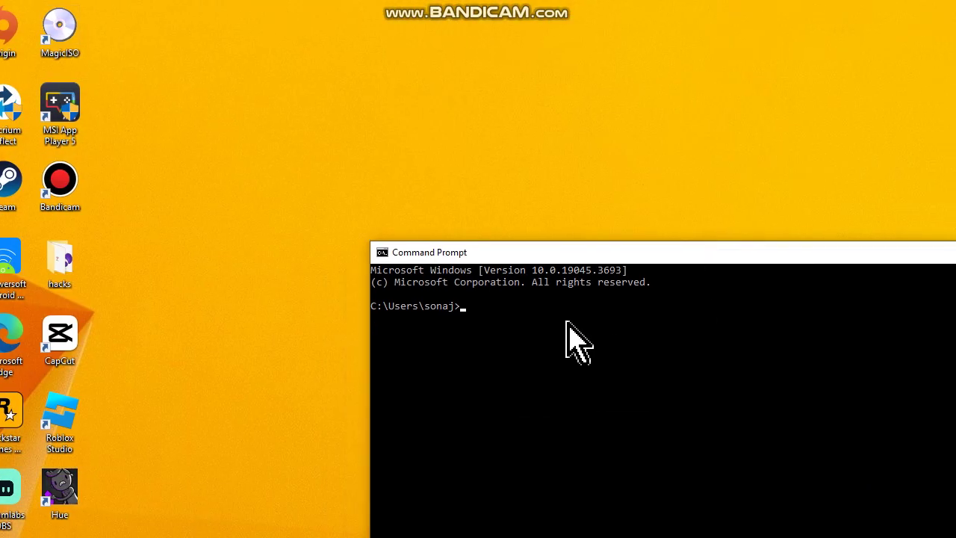
pyautogui.click(533, 315)
pyautogui.write('joy.cpl')
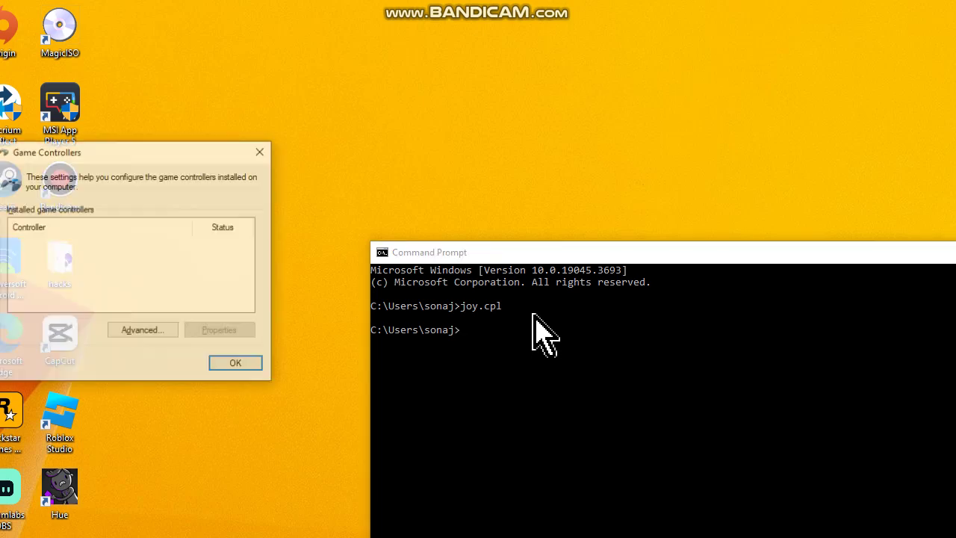
# Test the NGDS controller in its Properties, then close both dialogs and Command Prompt.
pyautogui.moveTo(239, 160); pyautogui.dragTo(702, 280)
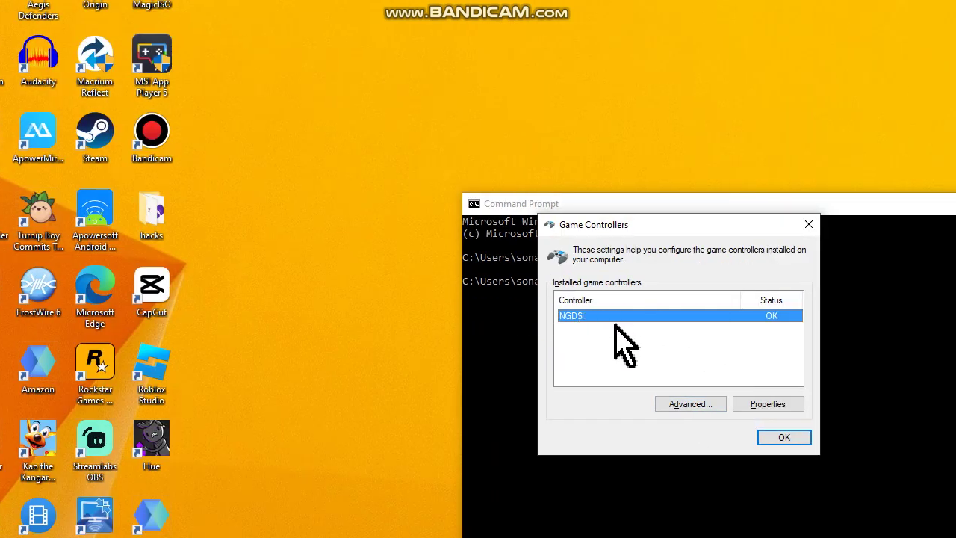
pyautogui.click(714, 387)
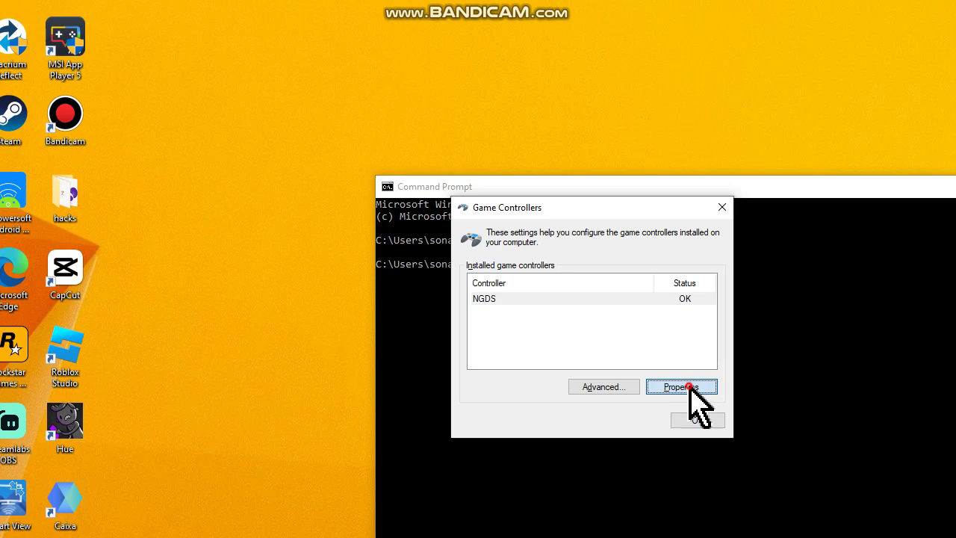
pyautogui.moveTo(586, 182); pyautogui.dragTo(543, 185)
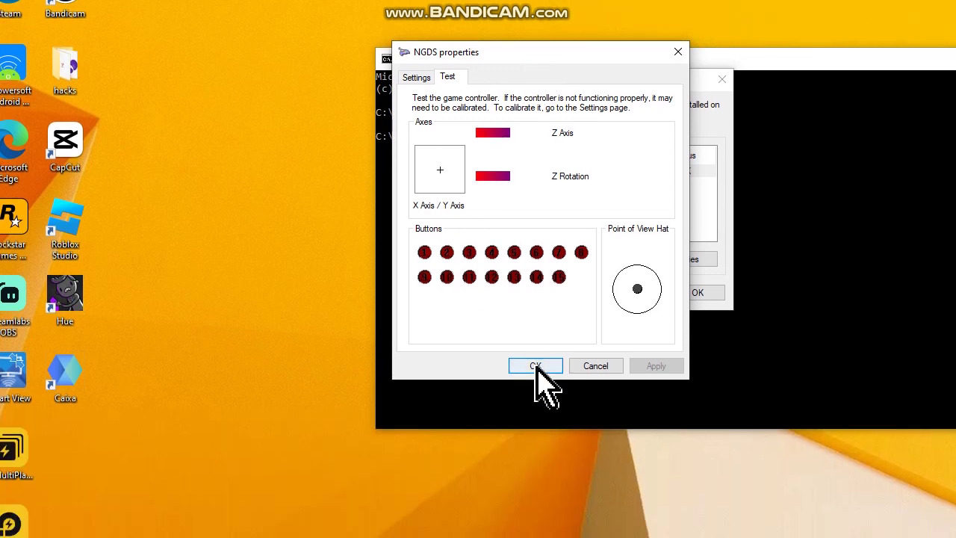
pyautogui.click(539, 364)
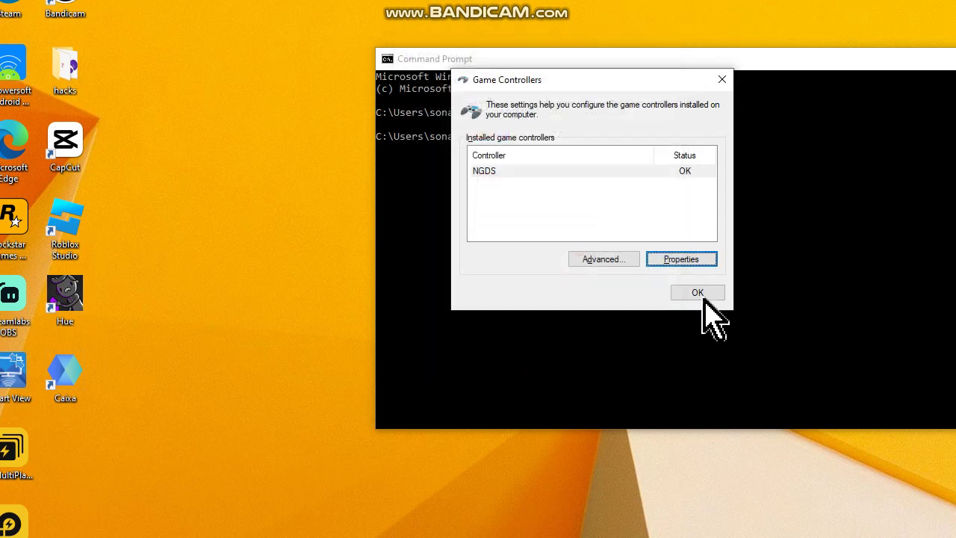
pyautogui.click(699, 295)
pyautogui.click(744, 135)
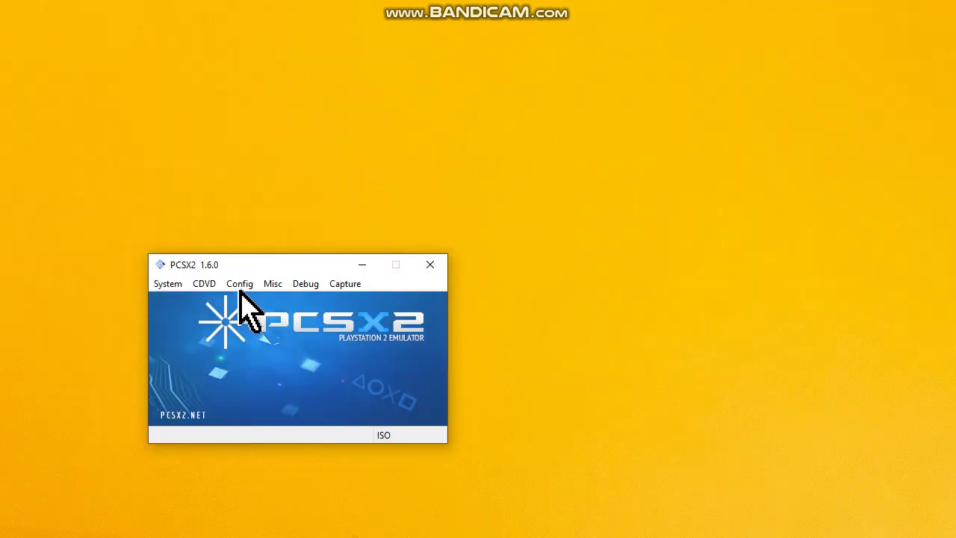
# Open Config > Controllers (PAD) > Plugin Settings to bring up LilyPad's Pad 1 bindings.
pyautogui.click(240, 291)
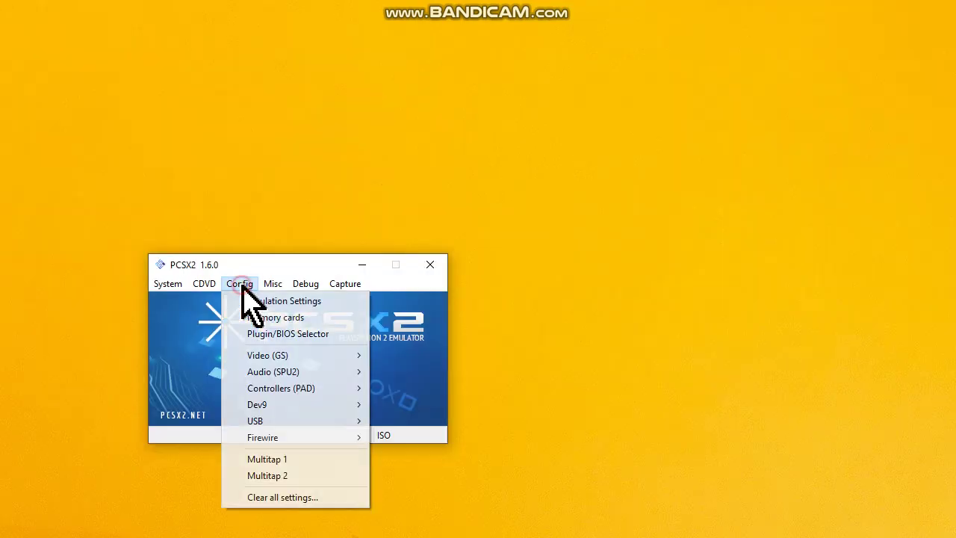
pyautogui.moveTo(270, 321)
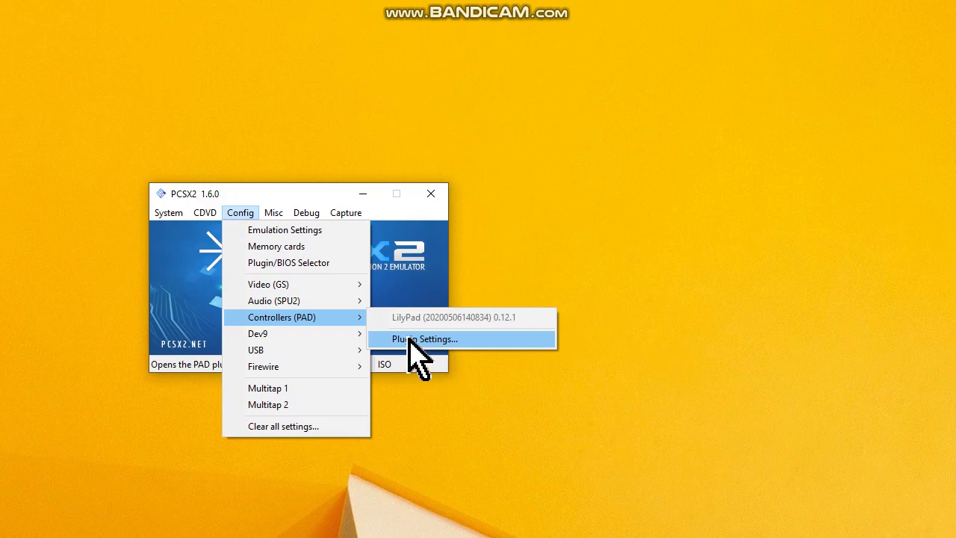
pyautogui.click(439, 340)
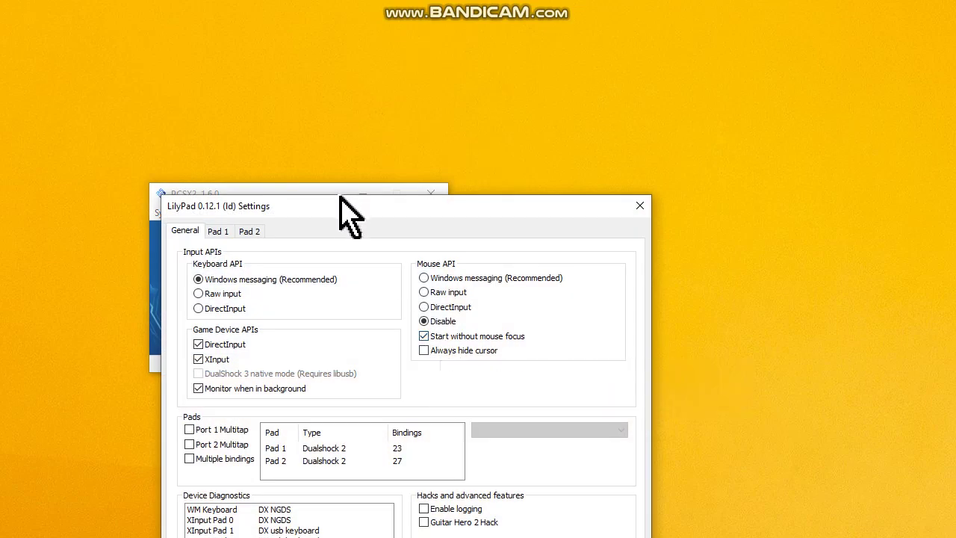
pyautogui.moveTo(338, 193); pyautogui.dragTo(256, 158)
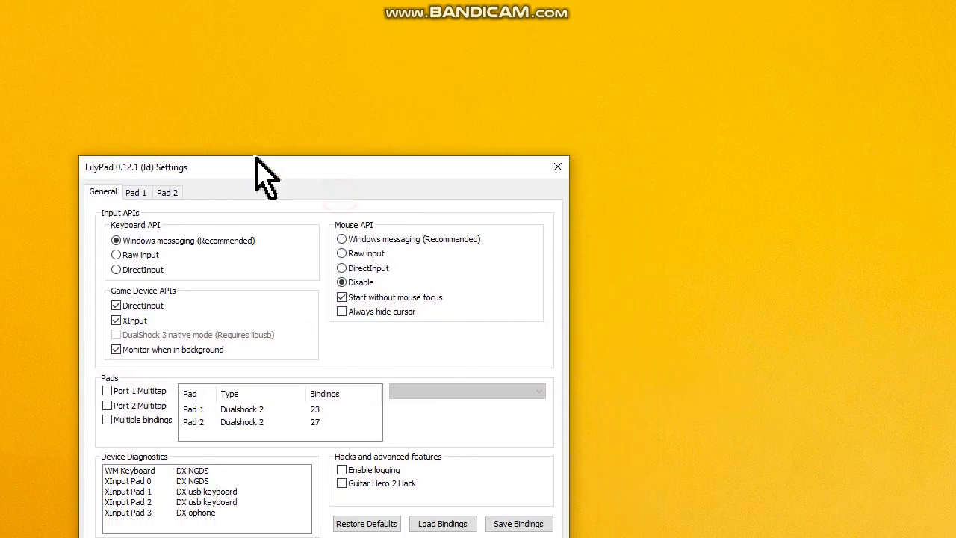
# Clear all Pad 1 bindings, then restore LilyPad's default settings from the General page.
pyautogui.click(246, 194)
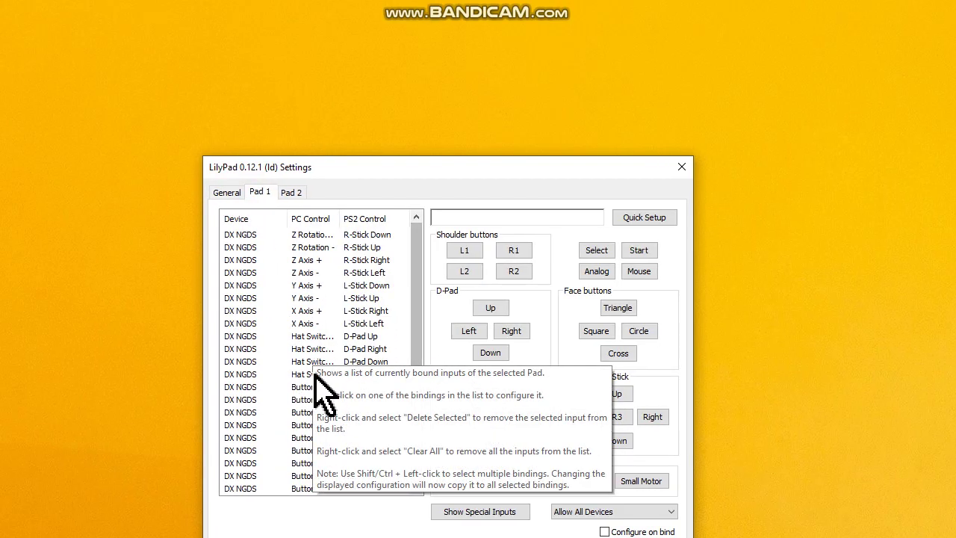
pyautogui.rightClick(279, 260)
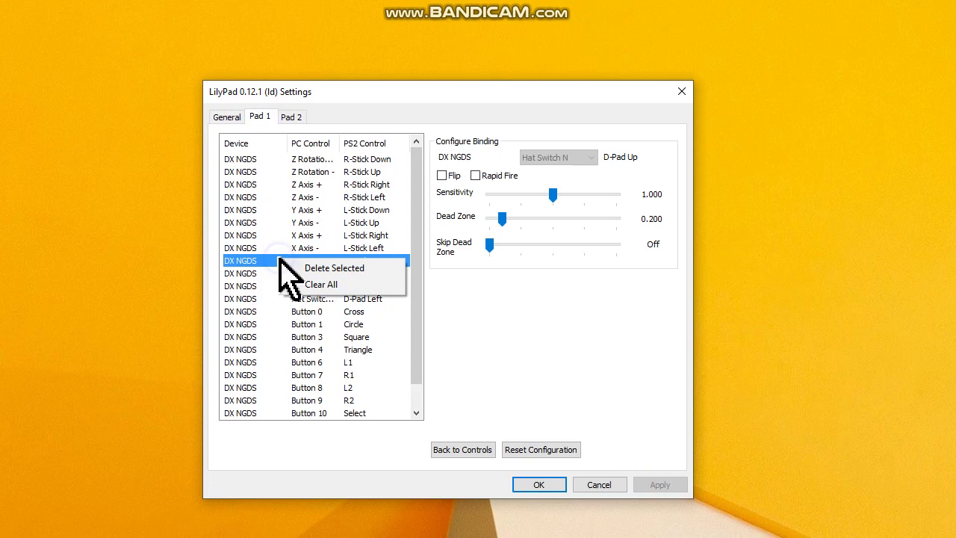
pyautogui.click(329, 284)
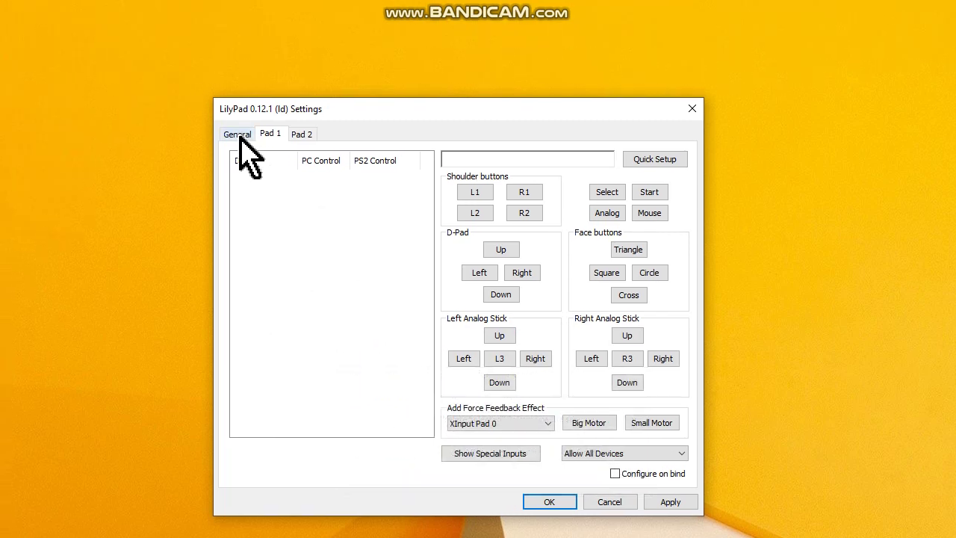
pyautogui.click(241, 139)
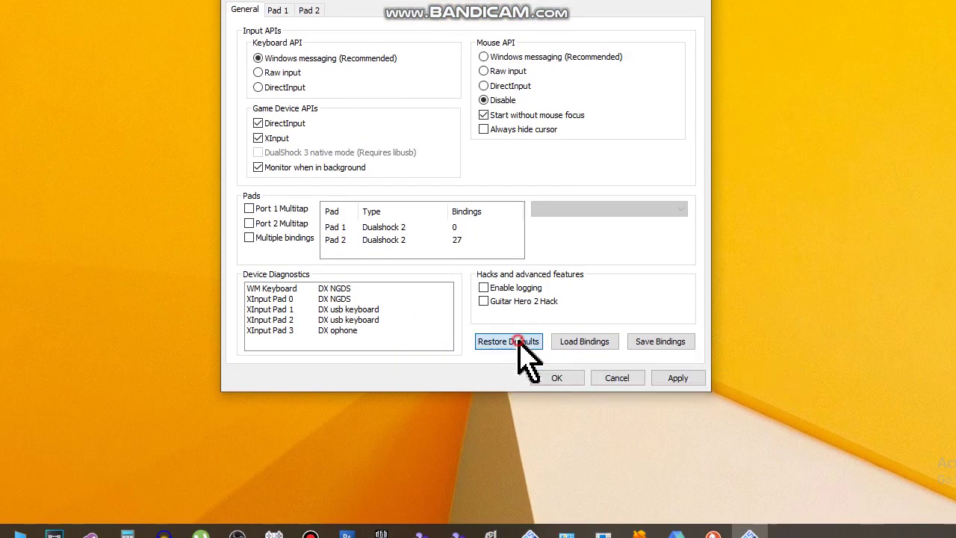
pyautogui.click(518, 342)
pyautogui.click(510, 196)
# Clear all Pad 1 bindings once more and begin assigning L1.
pyautogui.click(277, 143)
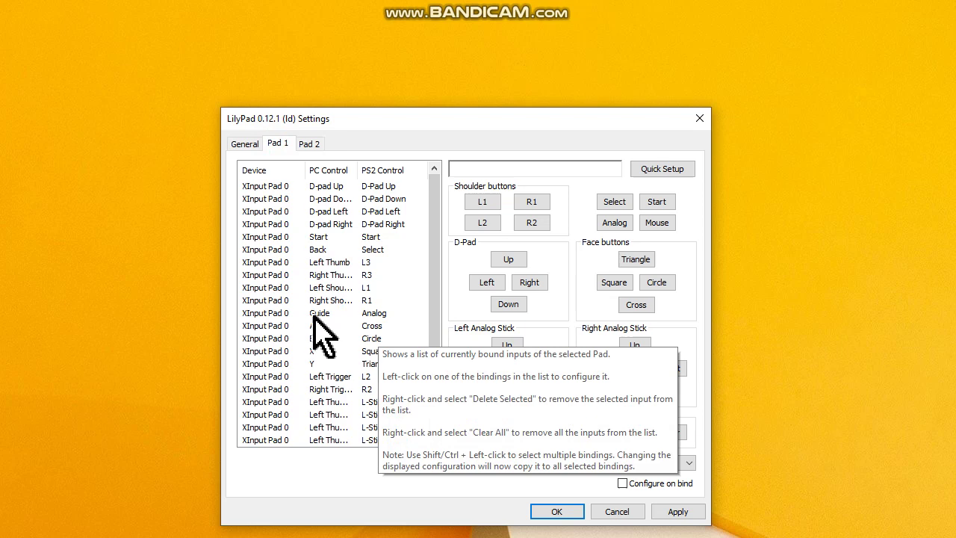
pyautogui.rightClick(322, 289)
pyautogui.click(377, 314)
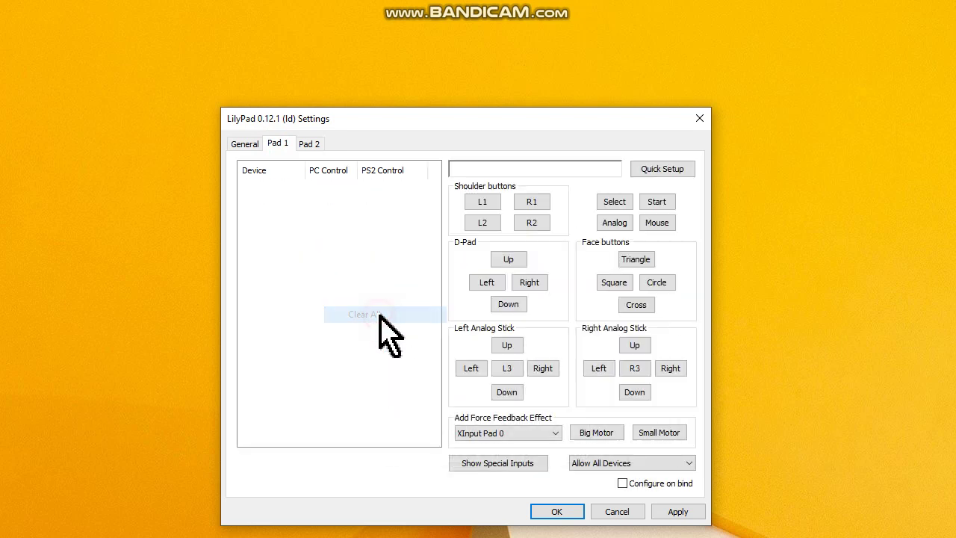
pyautogui.click(480, 199)
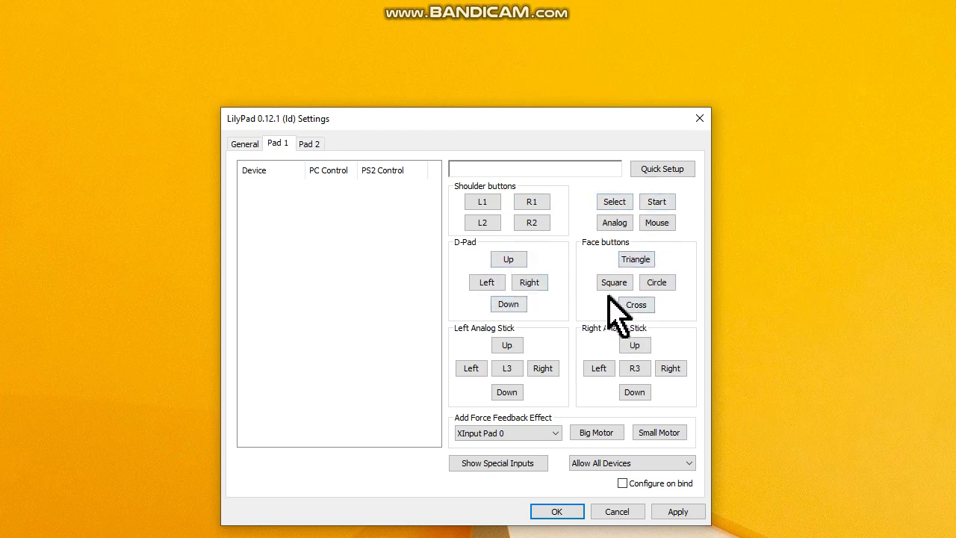
# Bind L1 to NGDS Button 6 and delete the stray Brake L1 binding.
pyautogui.moveTo(396, 123)
pyautogui.mouseDown()
pyautogui.moveTo(409, 138)
pyautogui.moveTo(364, 136)
pyautogui.mouseUp()
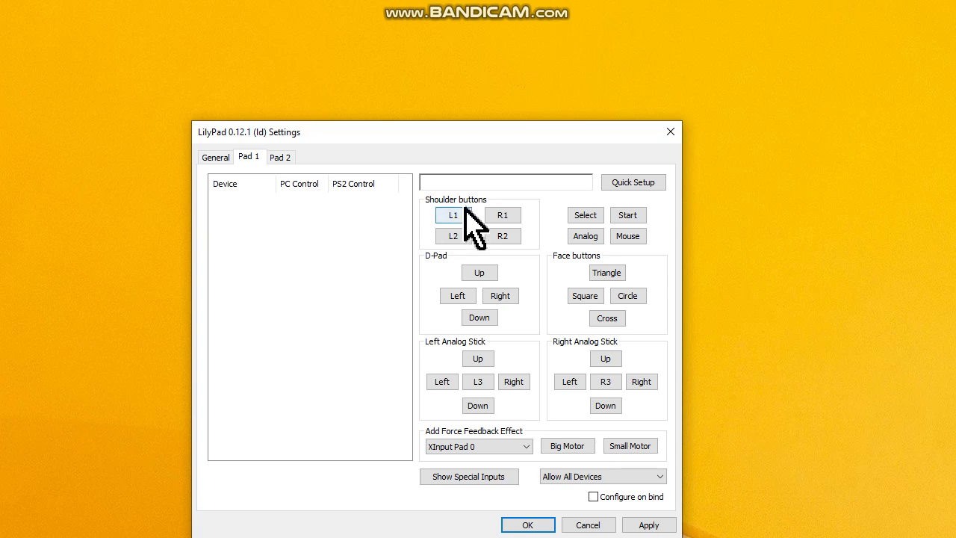
pyautogui.click(452, 216)
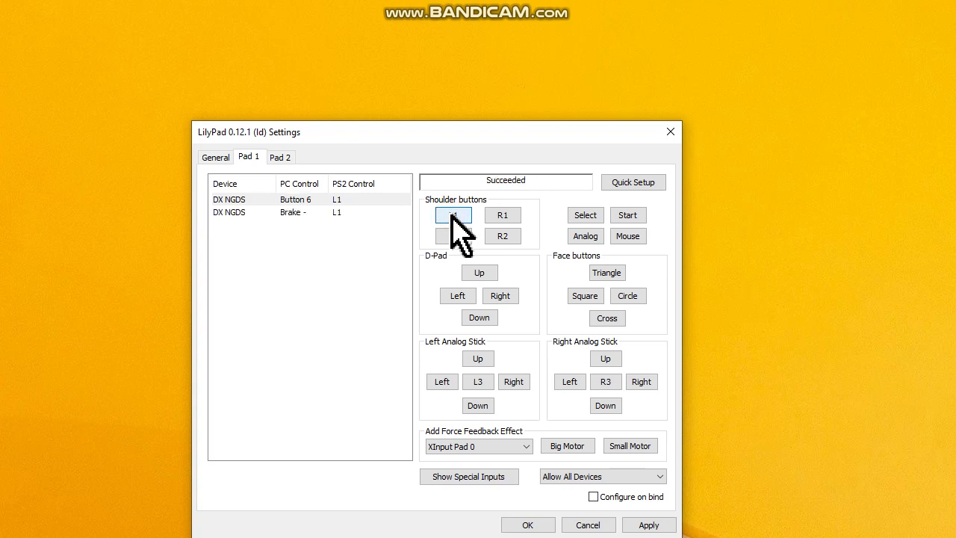
pyautogui.click(298, 213)
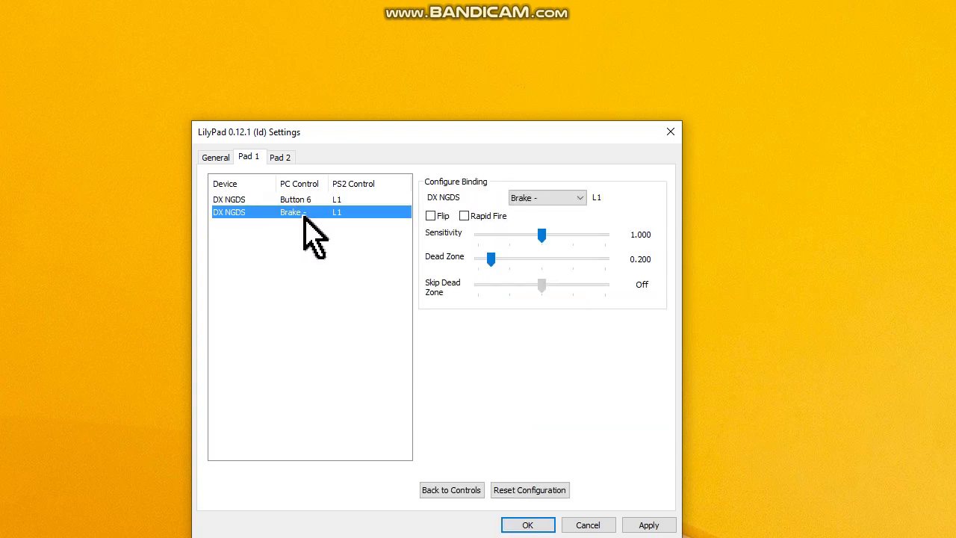
pyautogui.press('Delete')
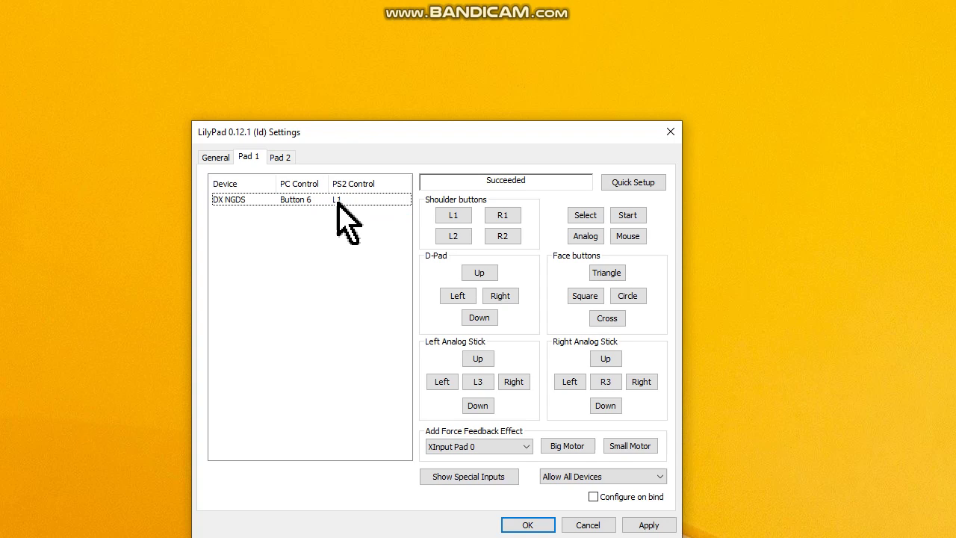
# Bind L2 to Button 8, R1 to Button 7, Select to Button 10, Start to Button 11; delete Brake R1.
pyautogui.click(458, 233)
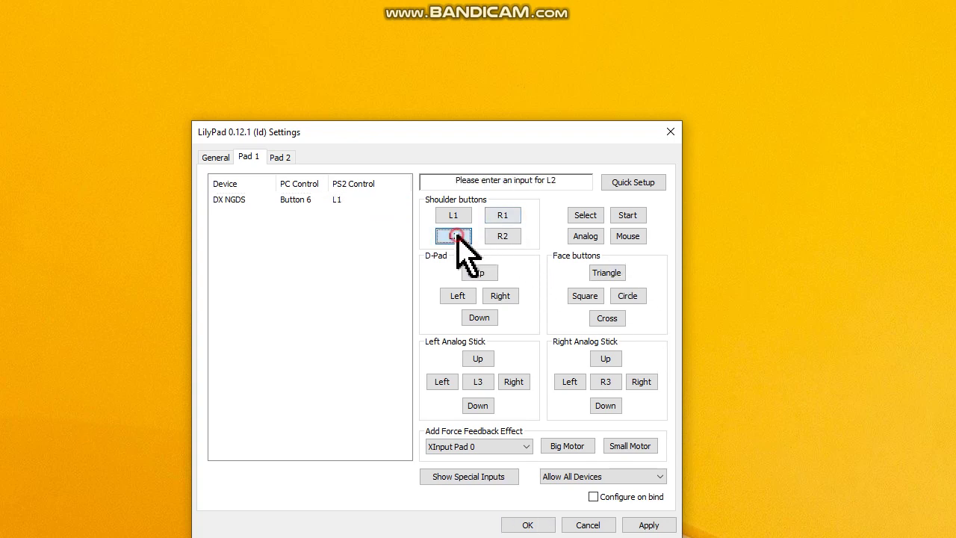
pyautogui.click(511, 219)
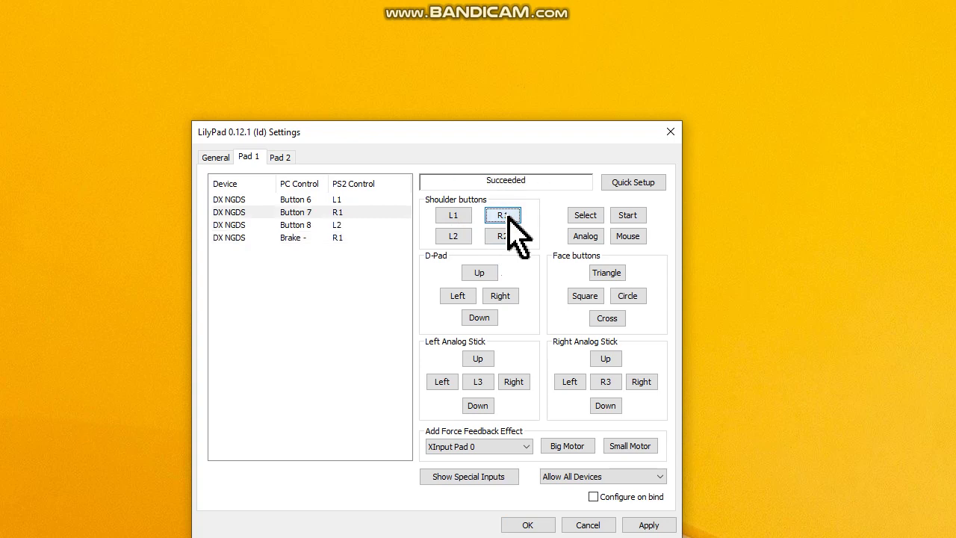
pyautogui.click(294, 239)
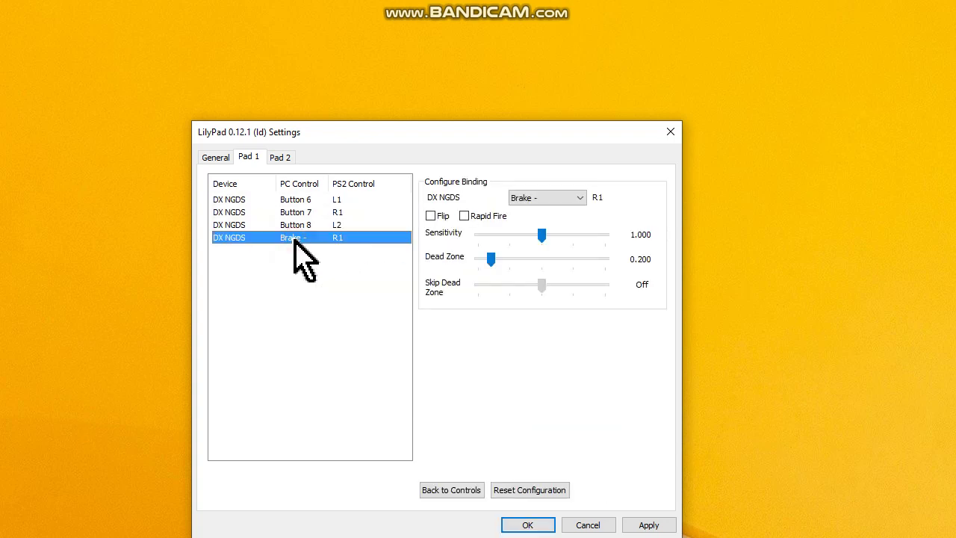
pyautogui.press('Delete')
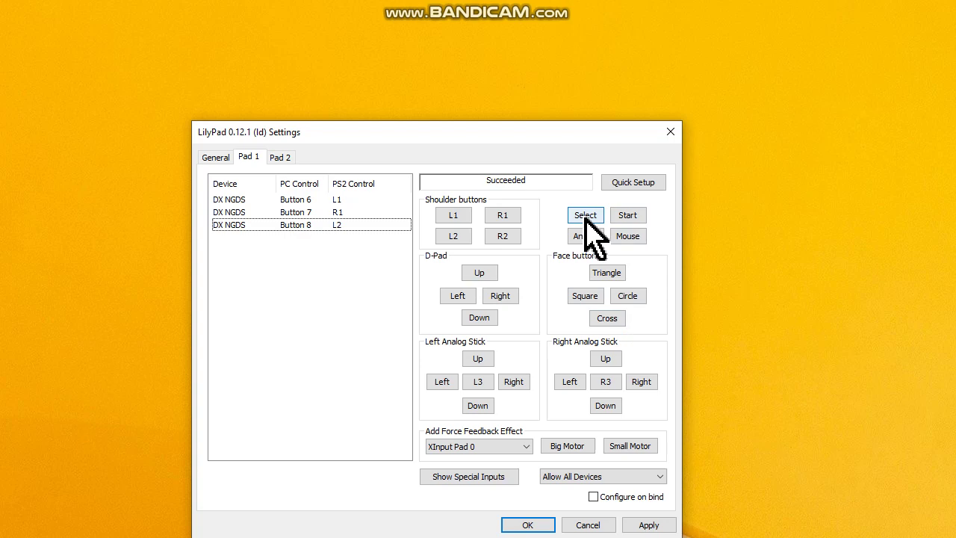
pyautogui.click(586, 217)
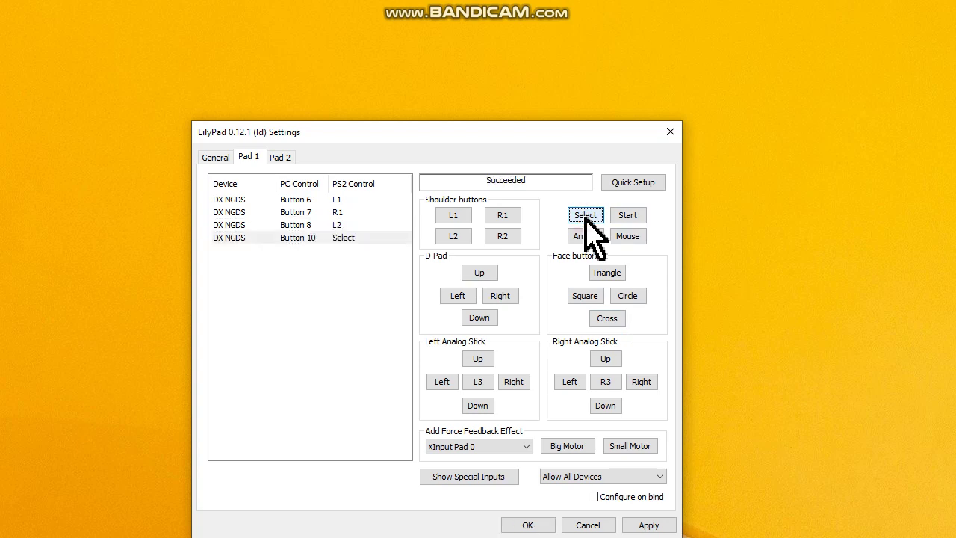
pyautogui.click(629, 216)
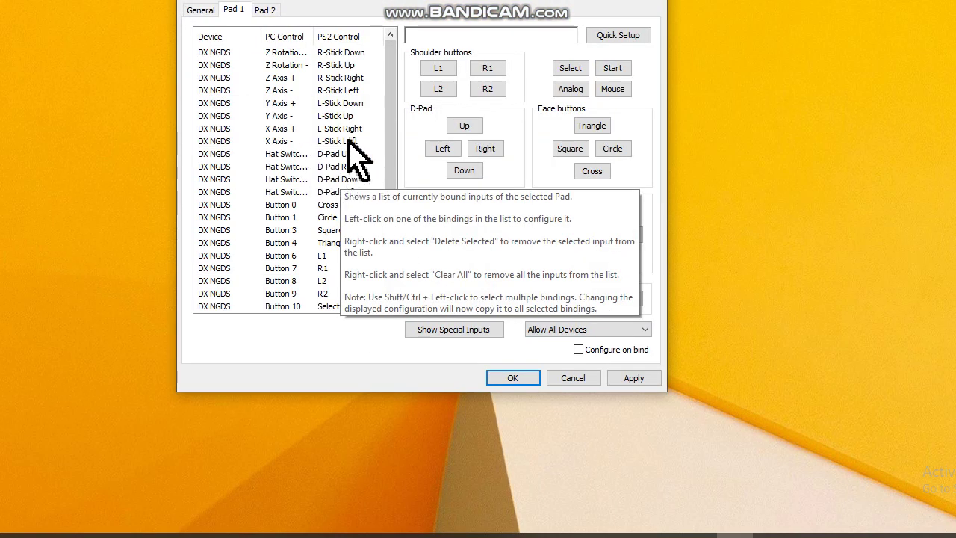
# Scroll the Pad 1 list to review stick, D-Pad, face, shoulder, Select, Start and L3 bindings.
pyautogui.scroll(-1, 392, 224)
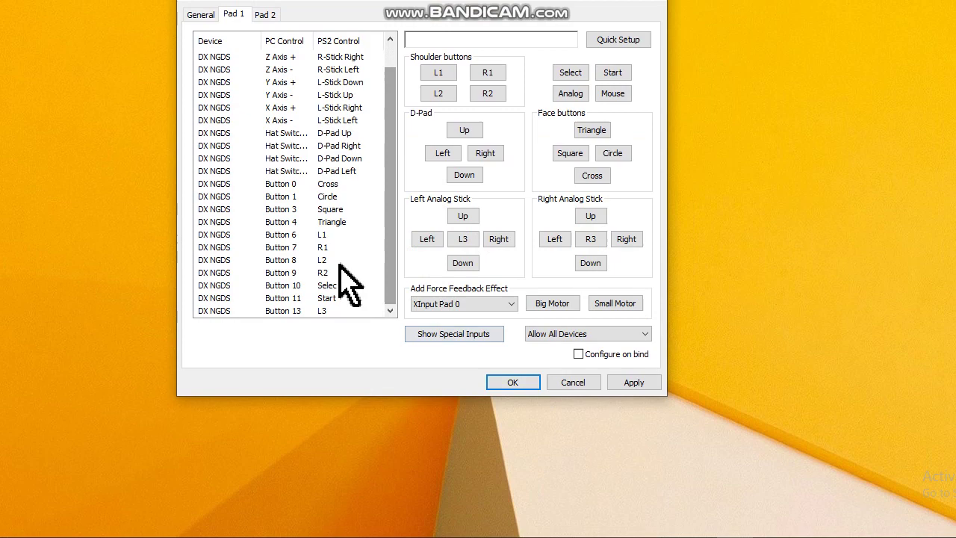
pyautogui.scroll(1, 390, 228)
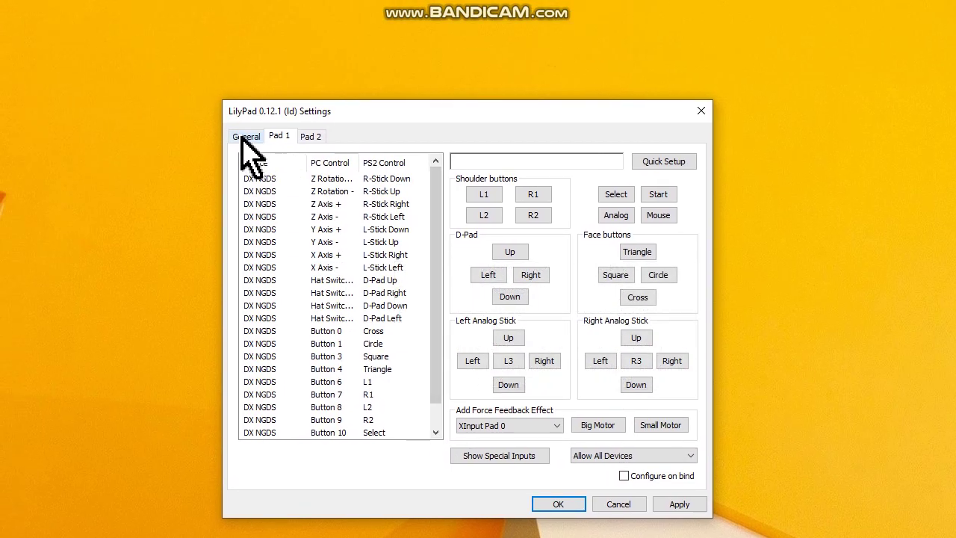
# Save the bindings from the General page, then load LilyPad.lily from the inis folder.
pyautogui.click(245, 138)
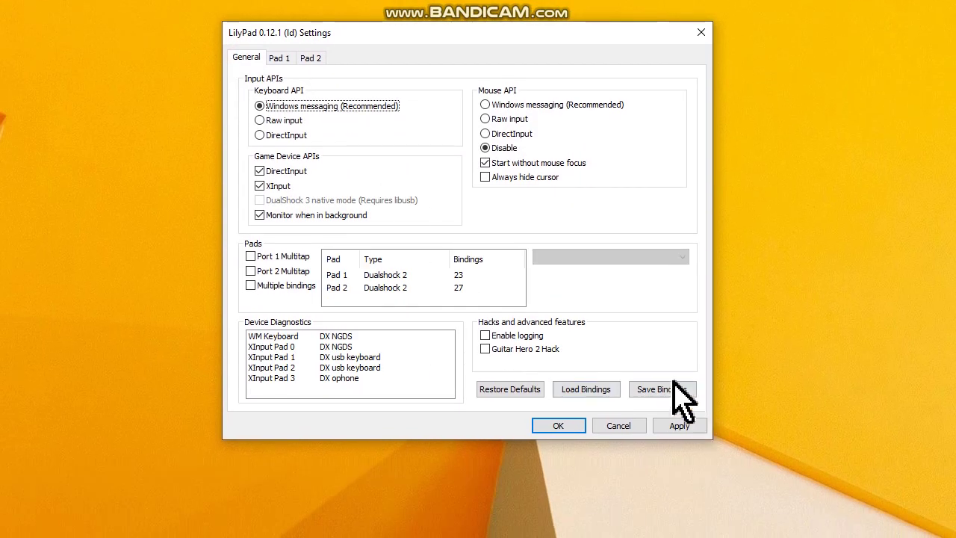
pyautogui.click(674, 389)
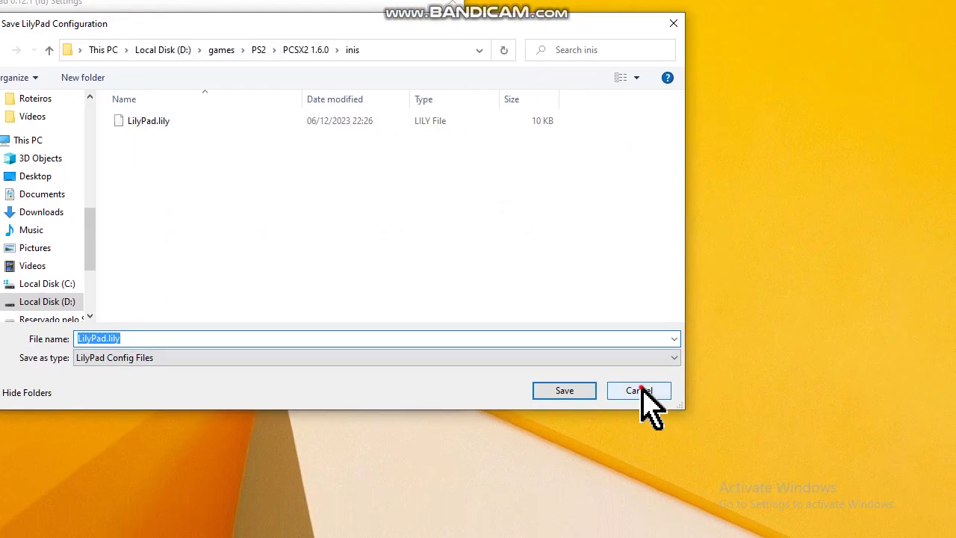
pyautogui.click(642, 389)
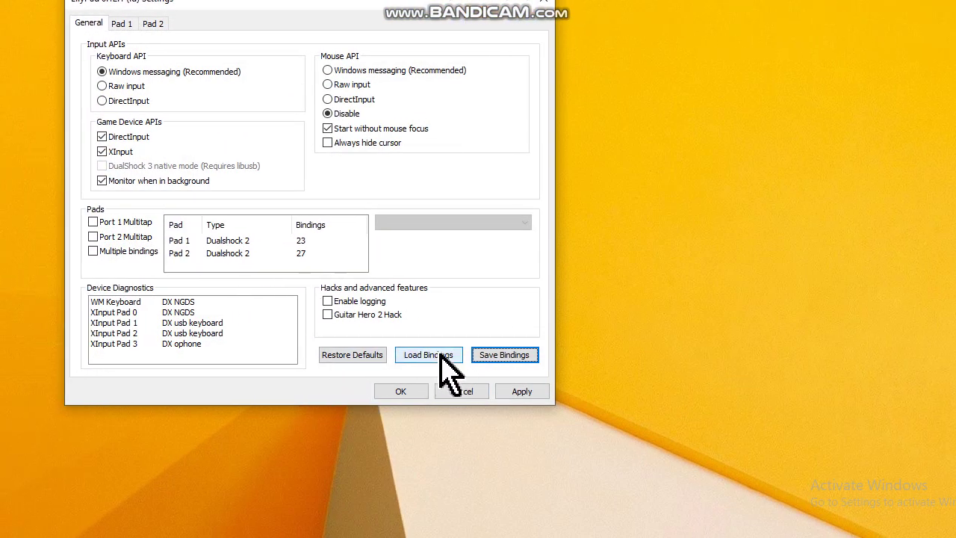
pyautogui.click(441, 357)
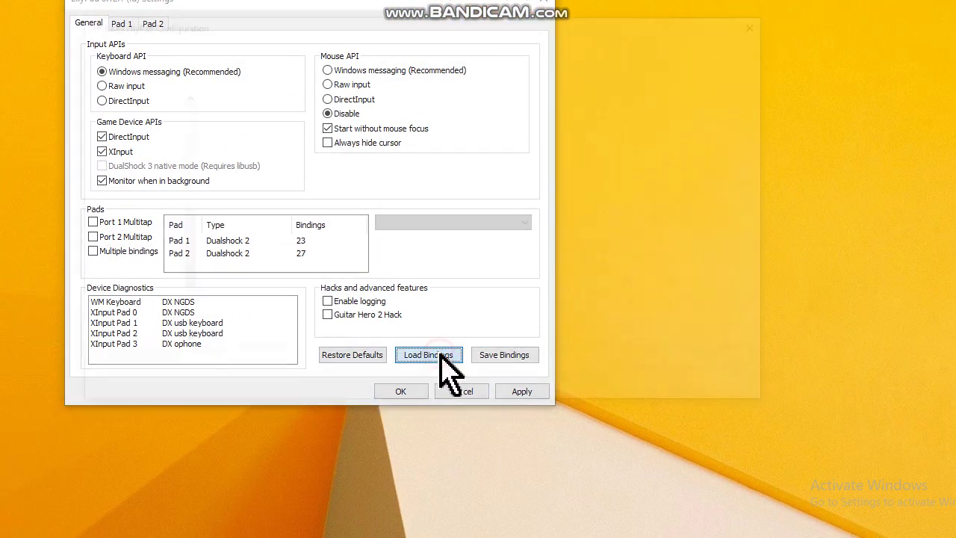
pyautogui.click(241, 123)
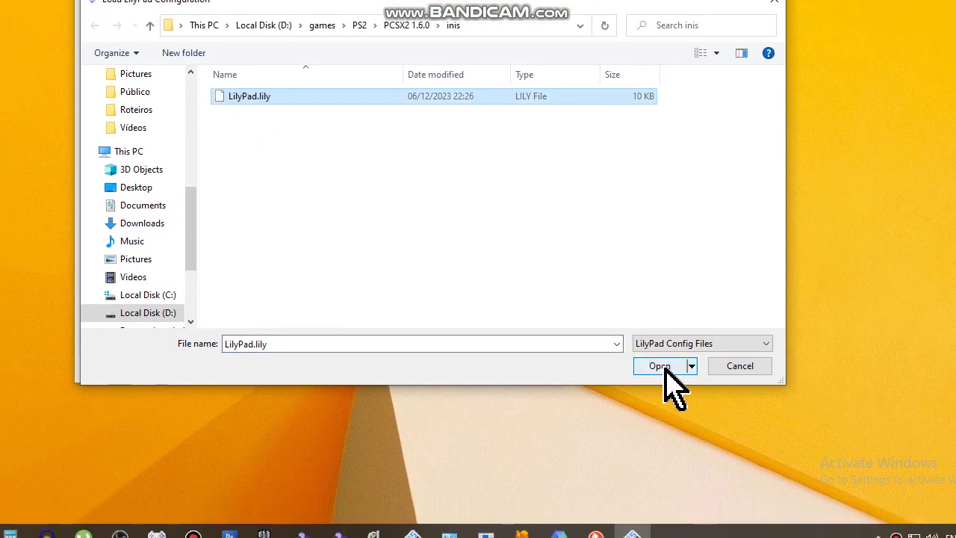
pyautogui.click(663, 371)
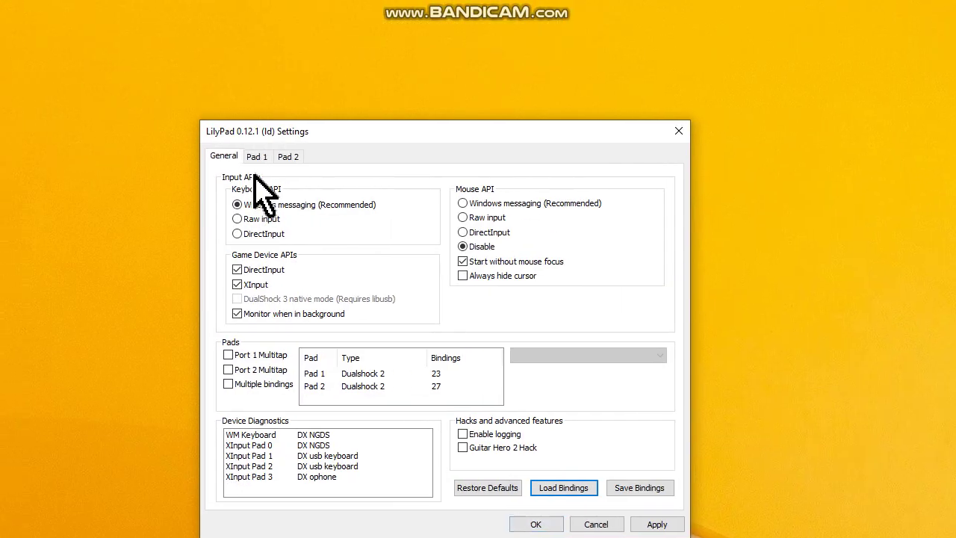
# Return to Pad 1 and scroll its list to check the loaded DX NGDS bindings.
pyautogui.click(256, 159)
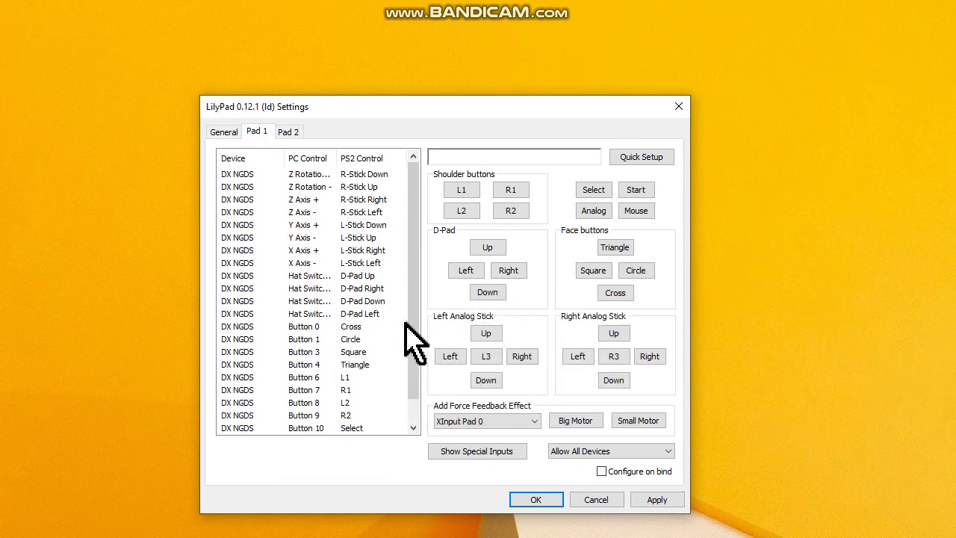
pyautogui.moveTo(412, 348); pyautogui.dragTo(413, 363)
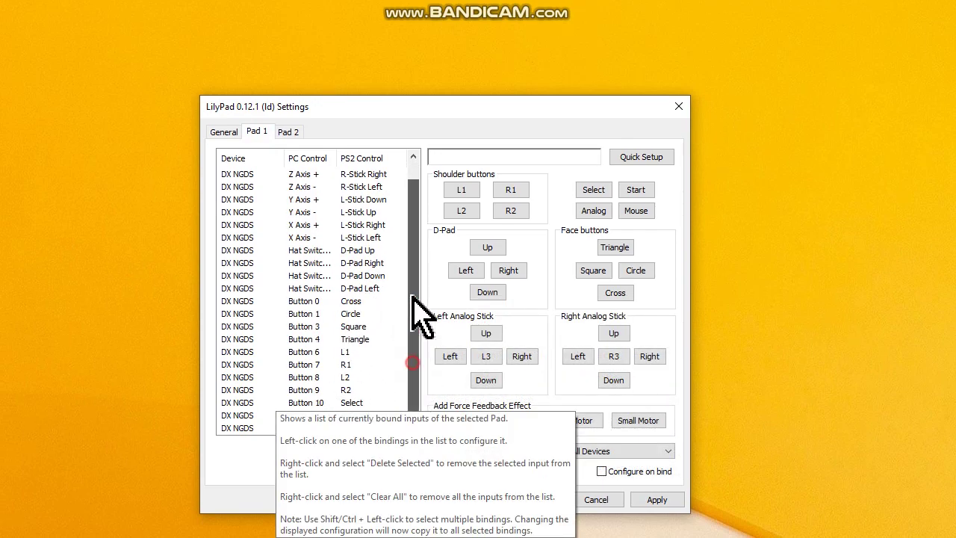
pyautogui.moveTo(411, 295); pyautogui.dragTo(411, 271)
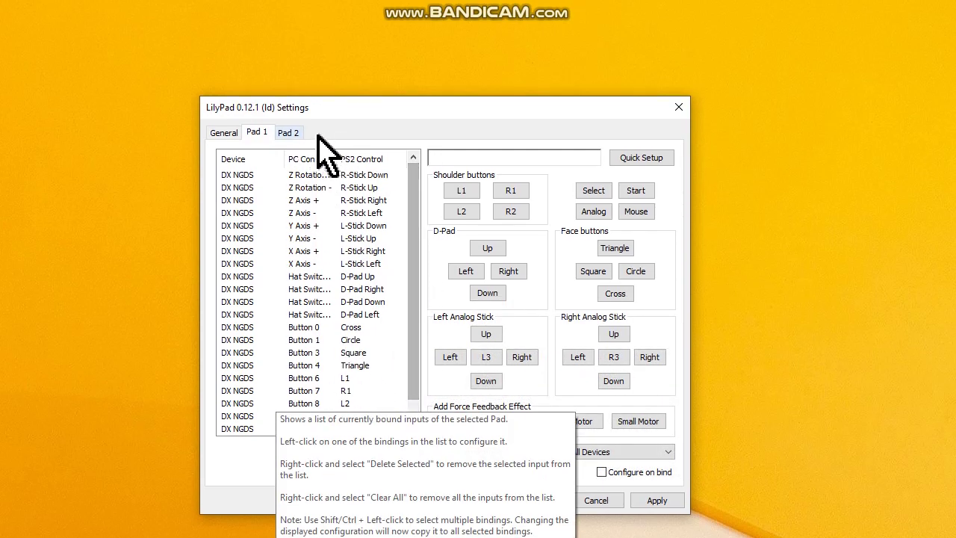